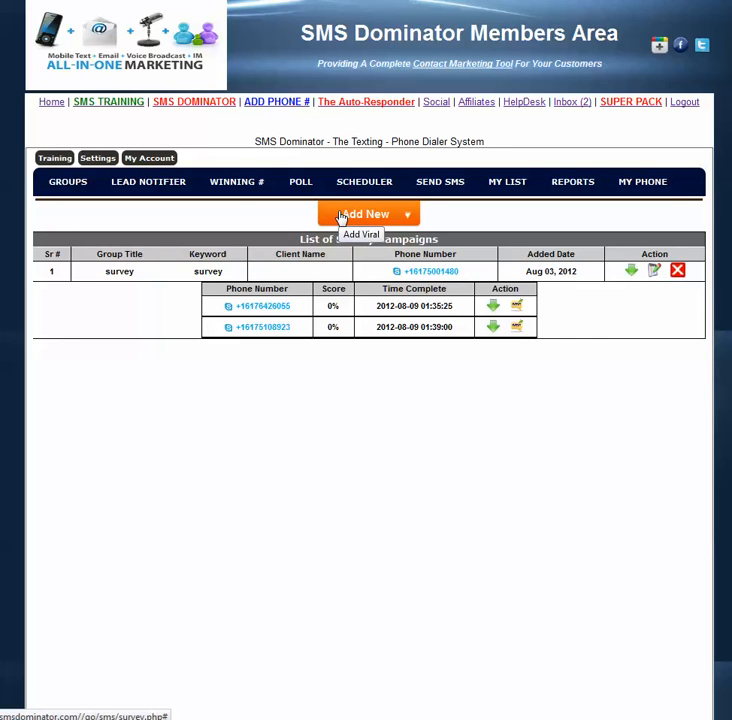
Open the existing survey campaign for editing and select the phone number to associate with it
{"action": "left_click", "coordinate": [653, 271]}
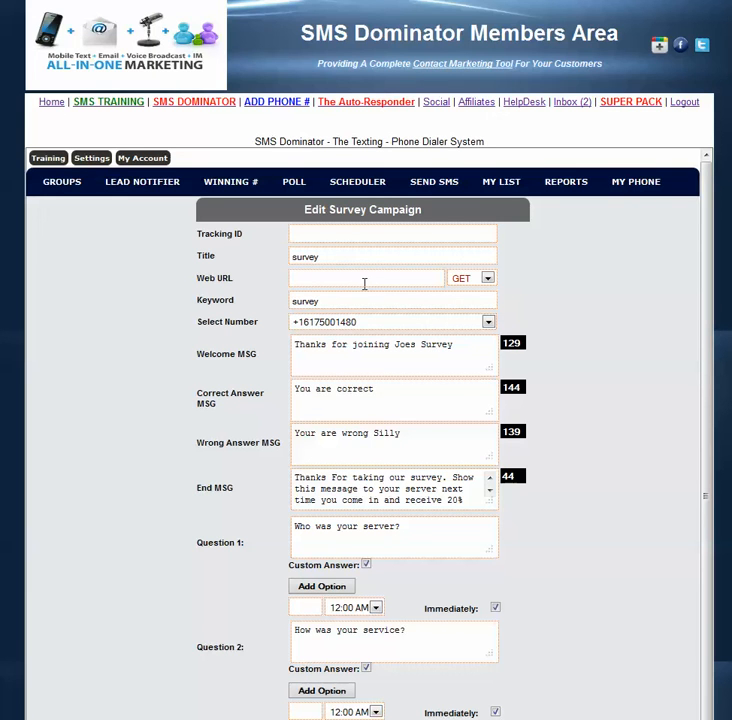
{"action": "mouse_move", "coordinate": [229, 313]}
{"action": "left_click", "coordinate": [488, 322]}
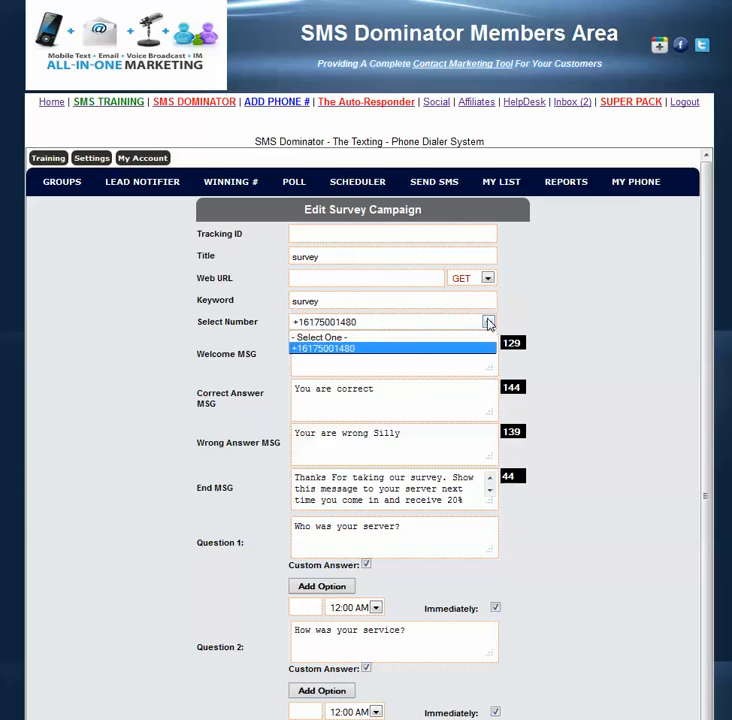
{"action": "left_click", "coordinate": [368, 349]}
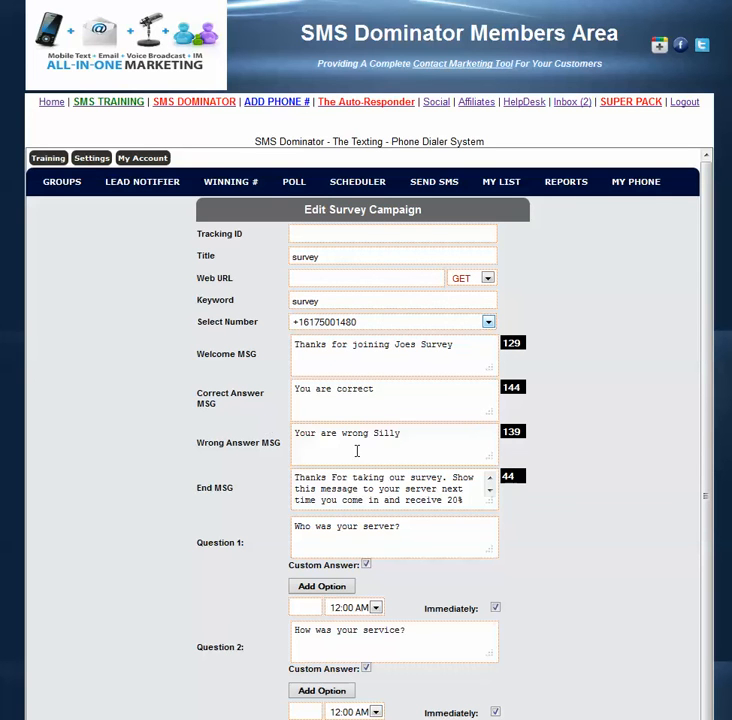
Enlarge the survey's end message box and append "offer ends..." to the end of its text
{"action": "scroll", "coordinate": [575, 521], "scroll_direction": "down", "scroll_amount": 1}
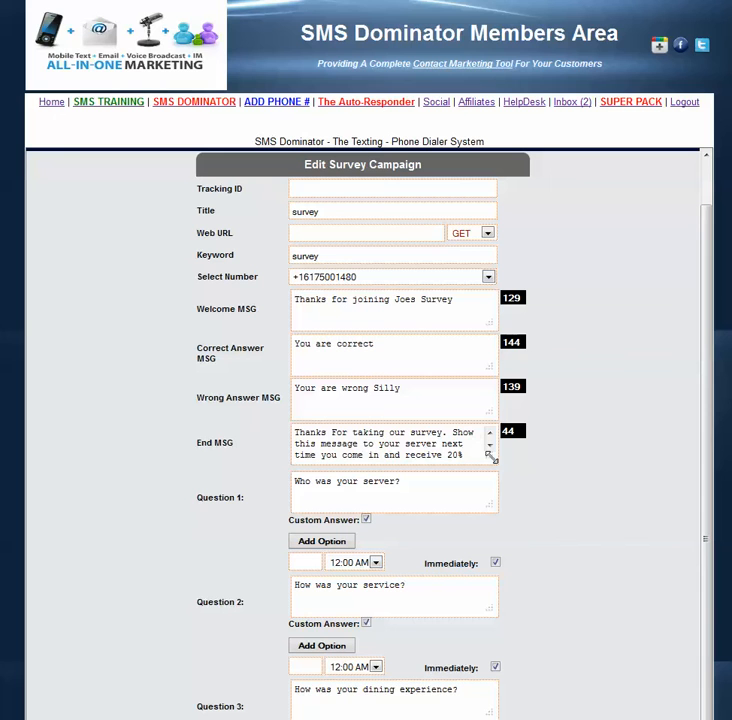
{"action": "left_click_drag", "start_coordinate": [489, 456], "coordinate": [503, 484]}
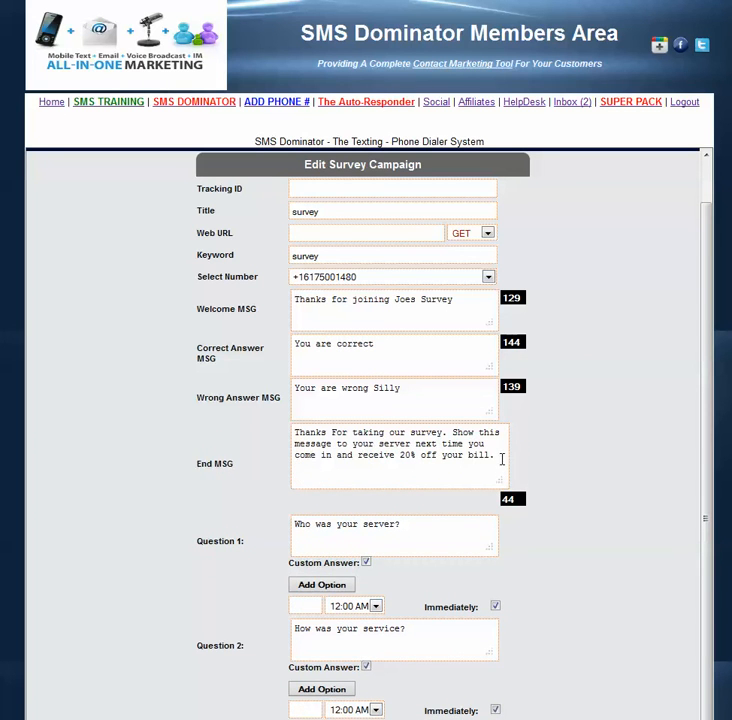
{"action": "left_click", "coordinate": [503, 457]}
{"action": "type", "text": "offer ends..."}
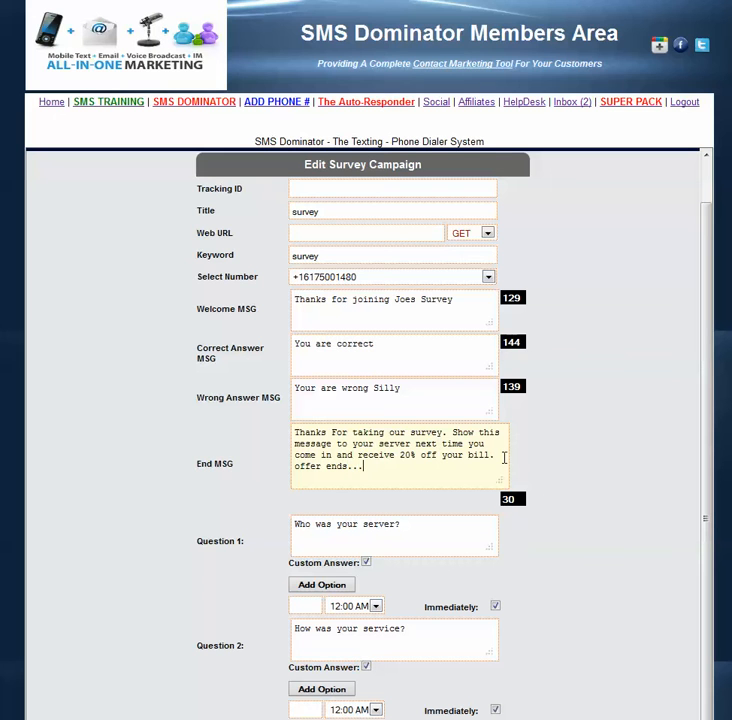
{"action": "left_click", "coordinate": [424, 529]}
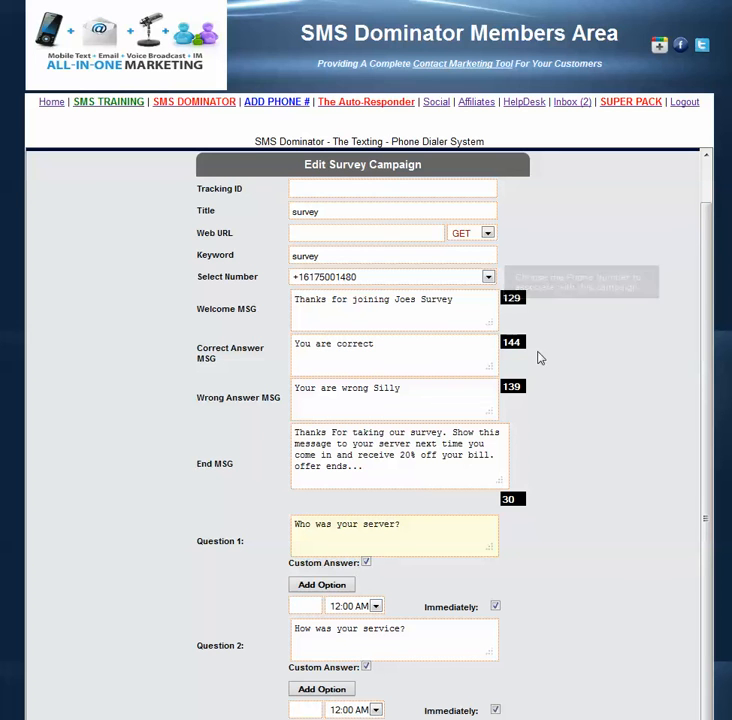
Enable the Immediately option between Questions 3 and 4 and update the survey campaign
{"action": "scroll", "coordinate": [578, 382], "scroll_direction": "down", "scroll_amount": 1}
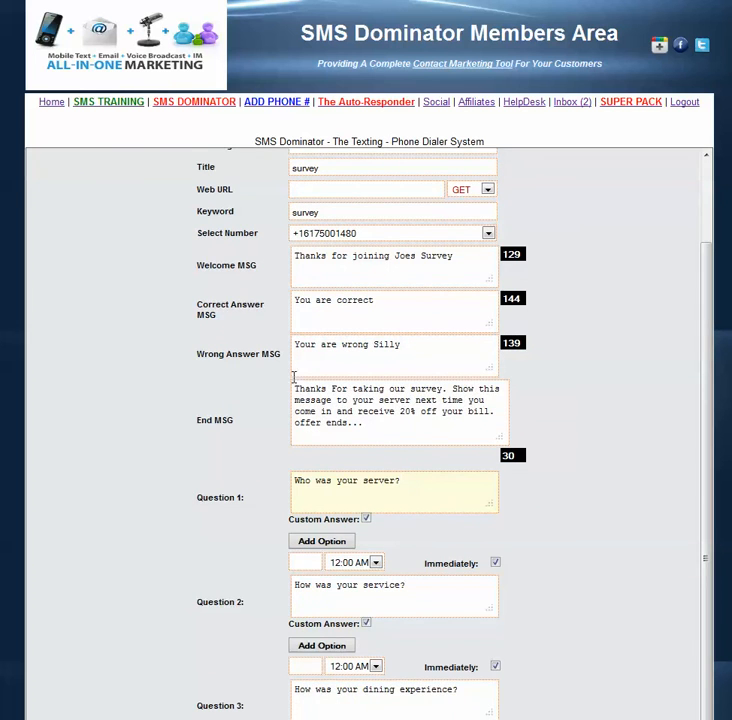
{"action": "scroll", "coordinate": [616, 444], "scroll_direction": "down", "scroll_amount": 3}
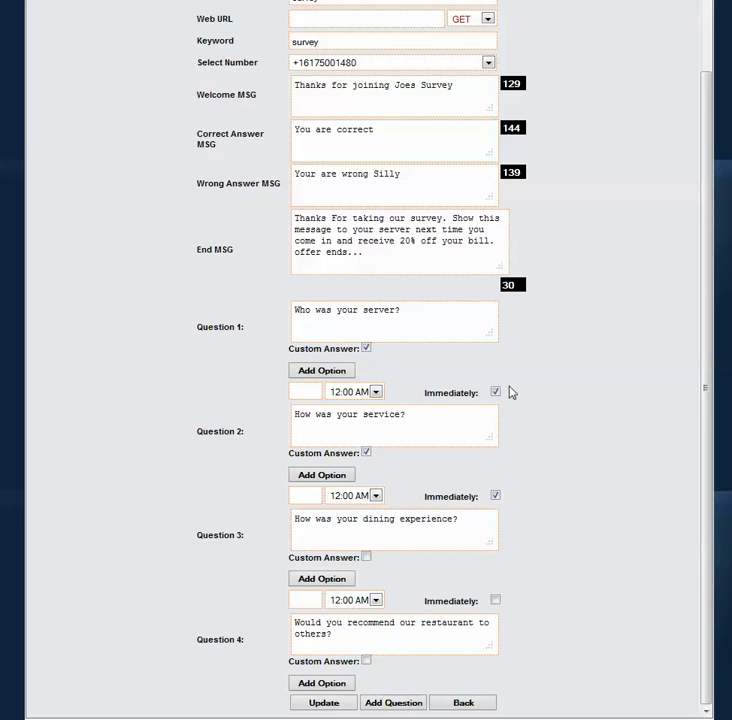
{"action": "left_click", "coordinate": [495, 602]}
{"action": "left_click", "coordinate": [322, 704]}
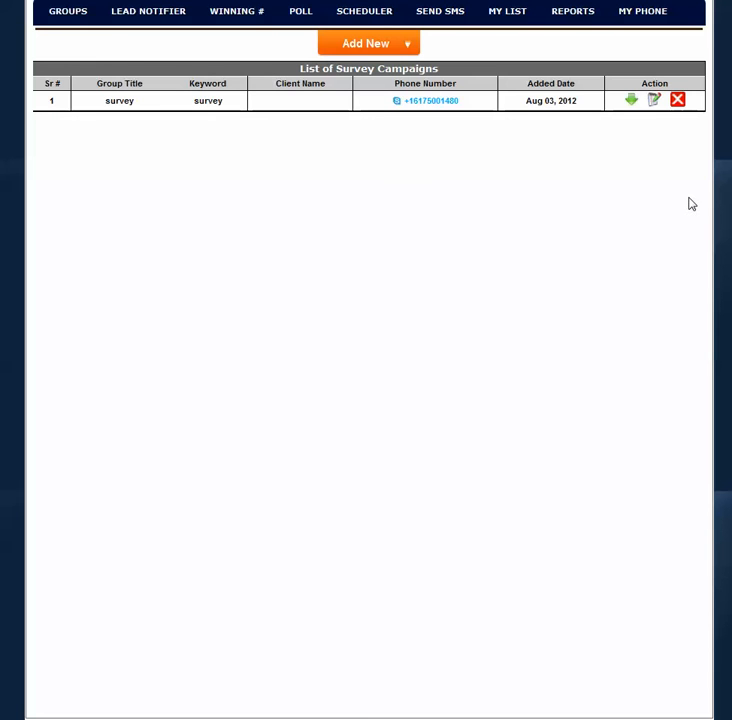
Review the survey's respondents and examine the detailed answers given by each of the two phone numbers
{"action": "left_click", "coordinate": [632, 101]}
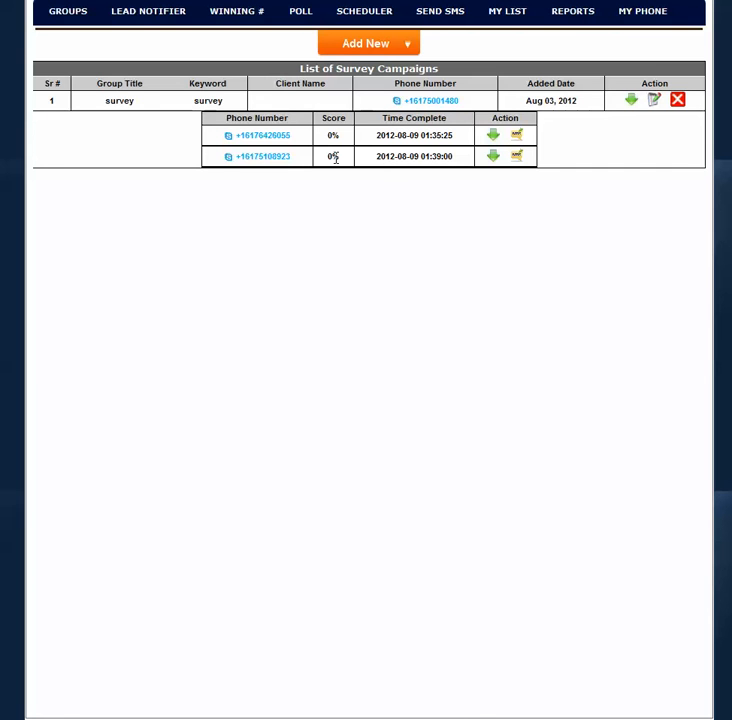
{"action": "left_click", "coordinate": [493, 135]}
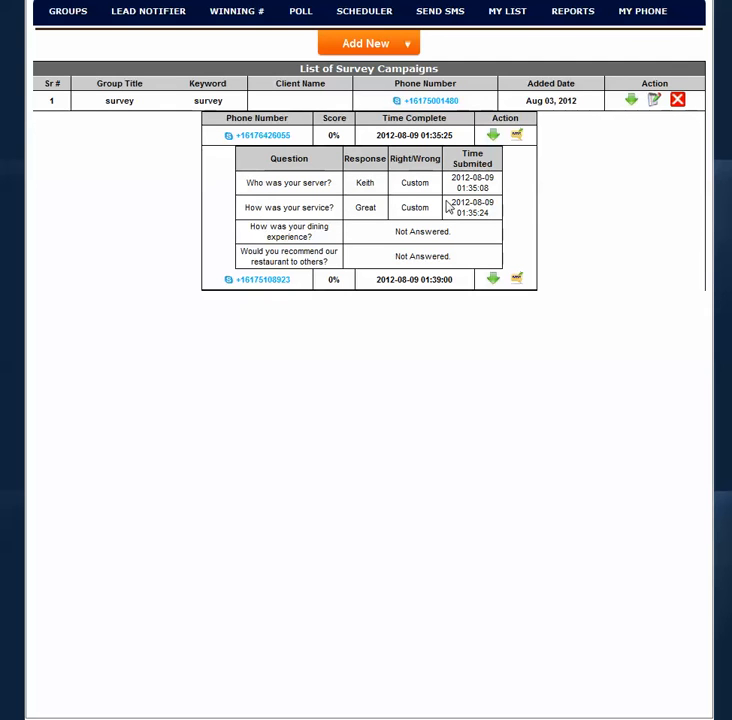
{"action": "left_click", "coordinate": [493, 135]}
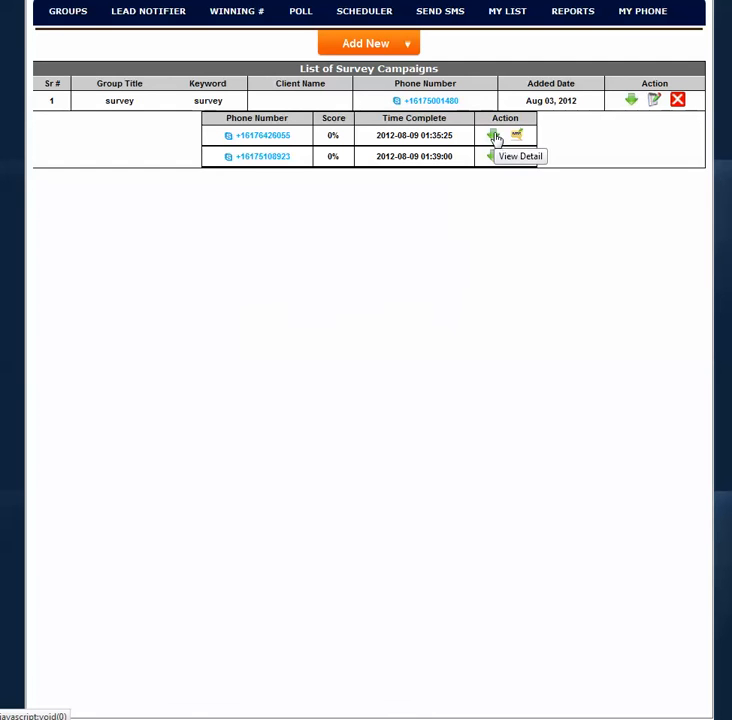
{"action": "left_click", "coordinate": [493, 157]}
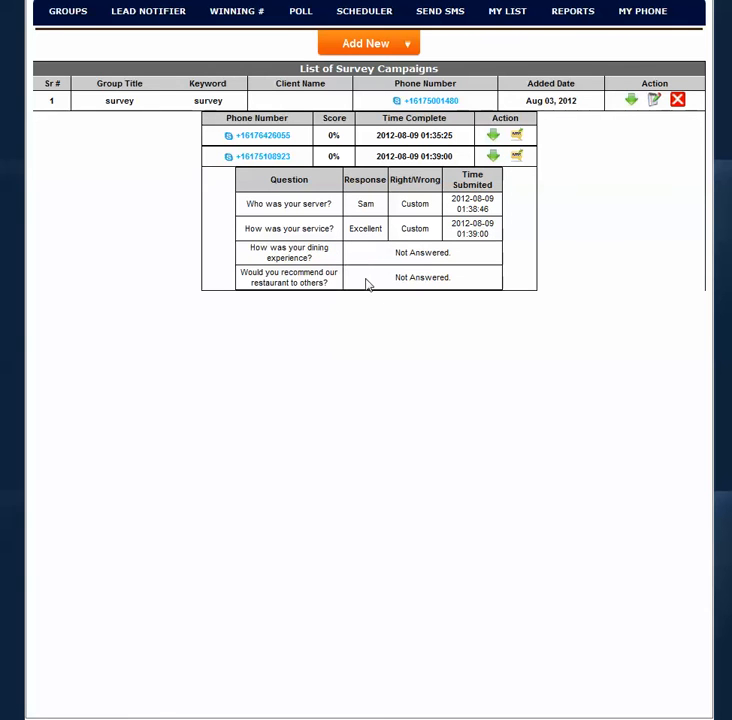
{"action": "left_click", "coordinate": [493, 158]}
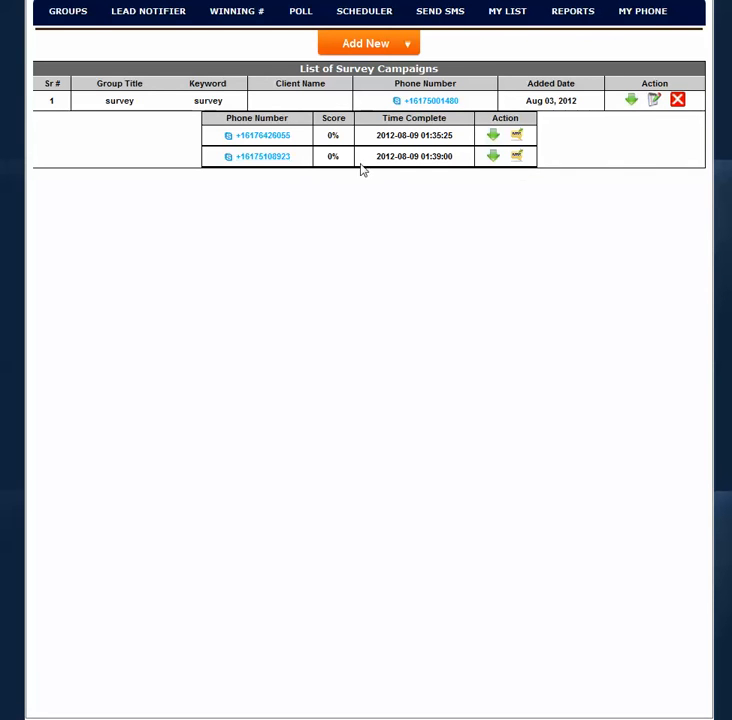
Try to send the custom survey message to the first respondent
{"action": "left_click", "coordinate": [518, 138]}
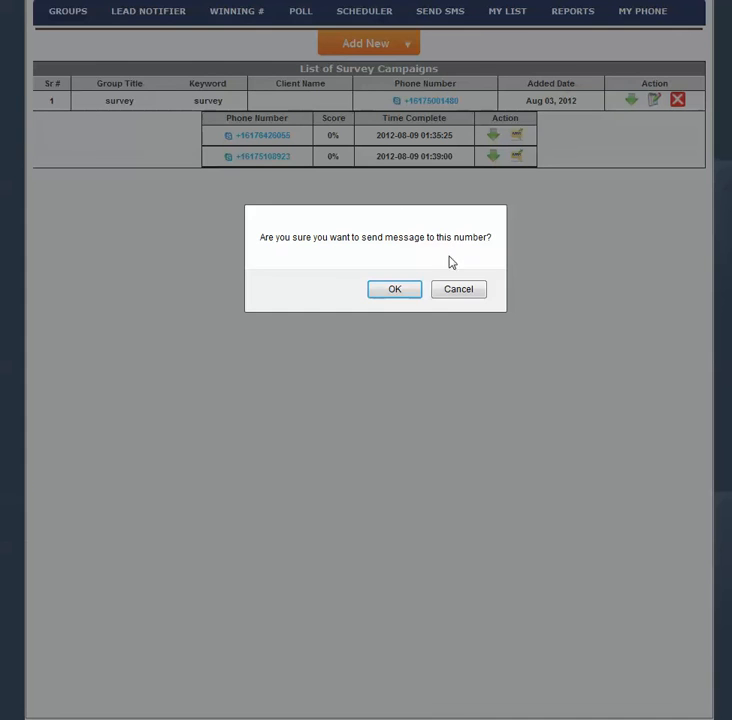
{"action": "left_click", "coordinate": [393, 290]}
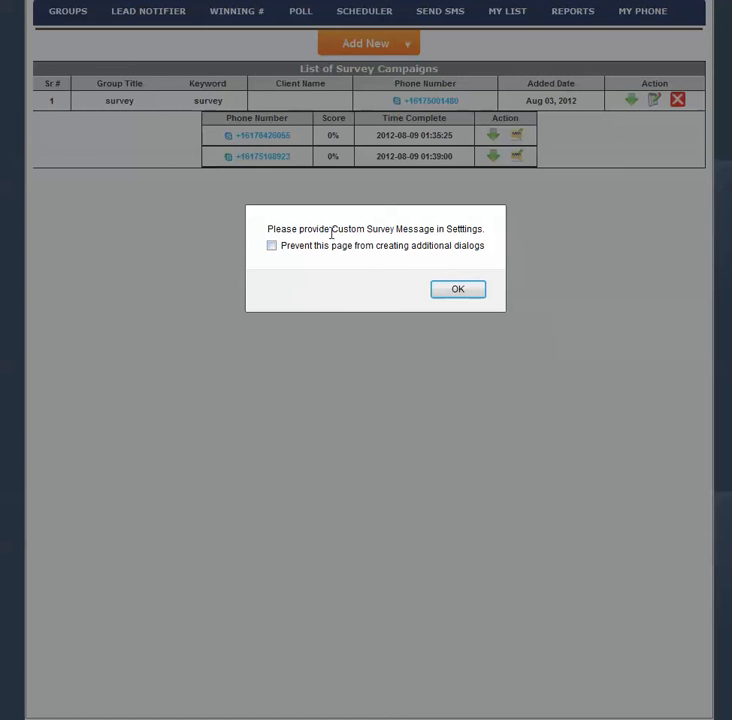
{"action": "left_click", "coordinate": [460, 295]}
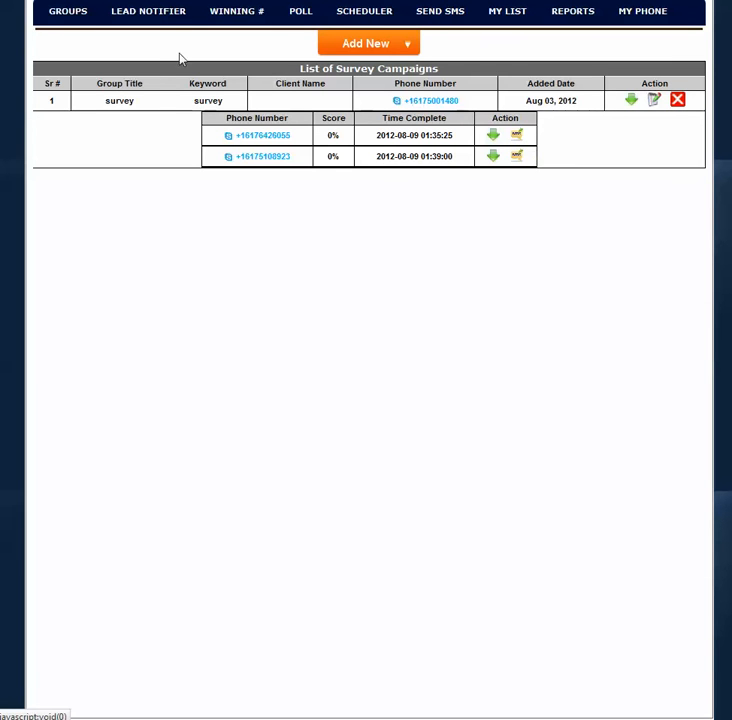
{"action": "mouse_move", "coordinate": [72, 20]}
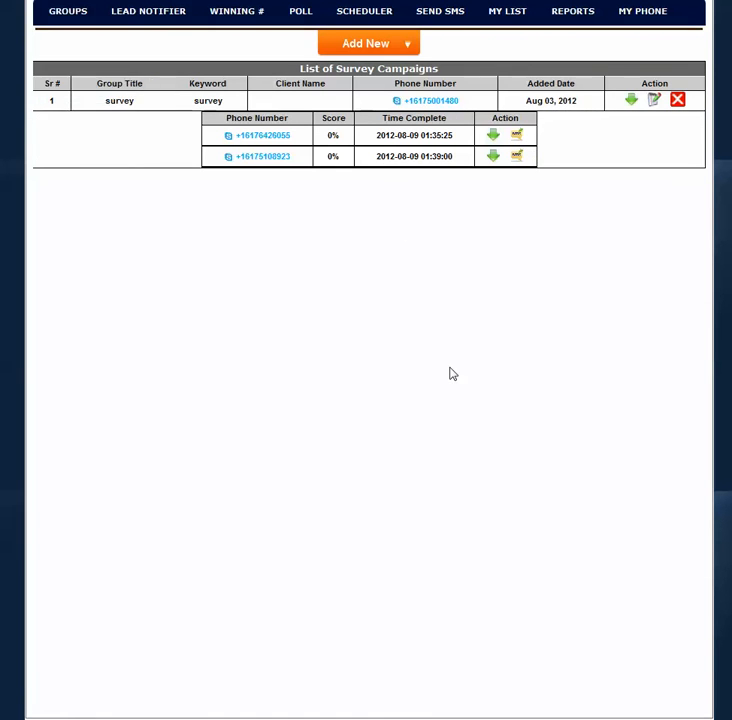
{"action": "scroll", "coordinate": [449, 374], "scroll_direction": "up", "scroll_amount": 3}
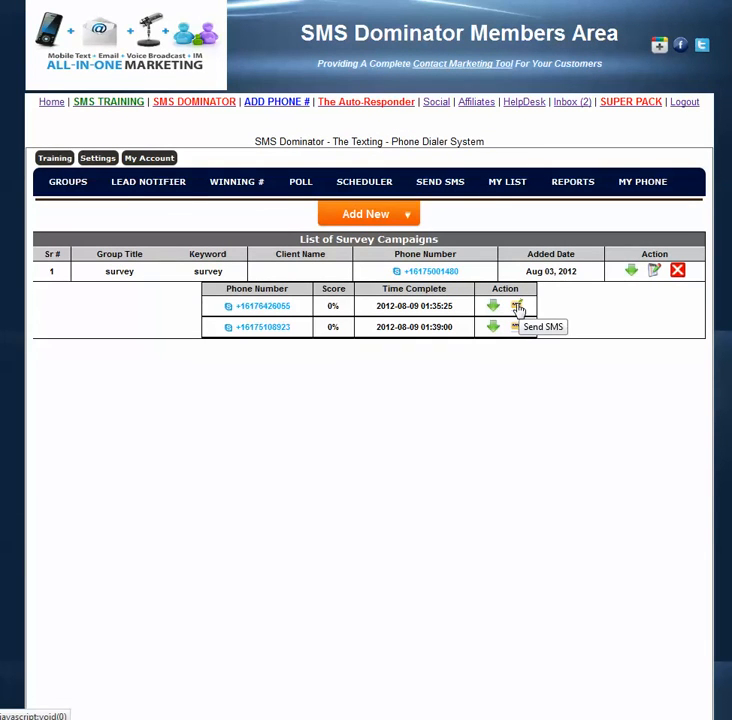
{"action": "left_click", "coordinate": [517, 307]}
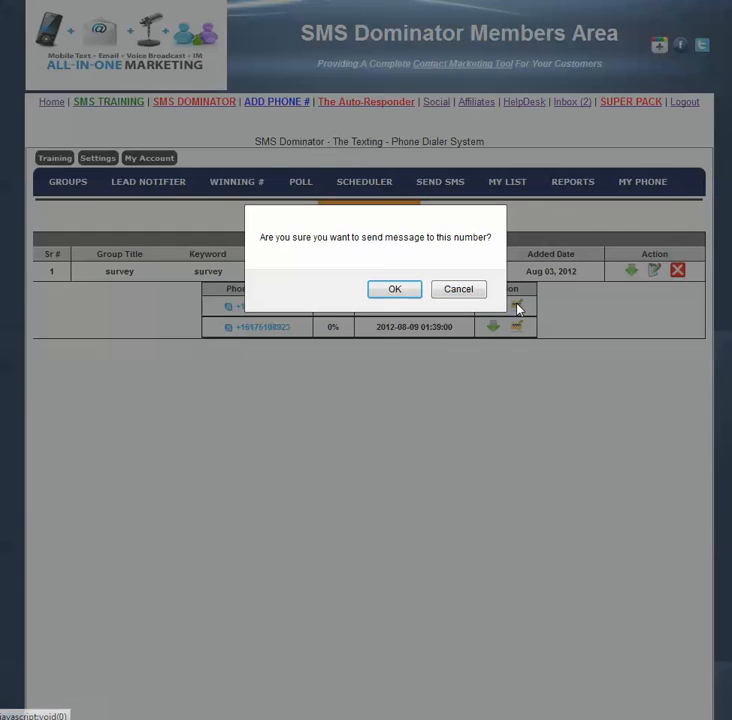
{"action": "left_click", "coordinate": [456, 294]}
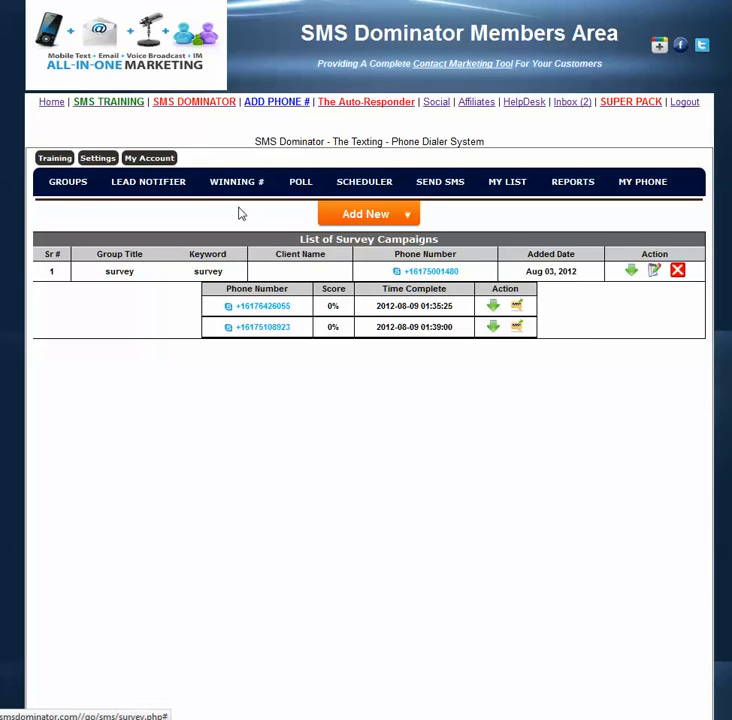
Set the Survey Custom Msg in the account's SMS settings to "Would you like to be added to our VIP group?" and save the update
{"action": "left_click", "coordinate": [98, 163]}
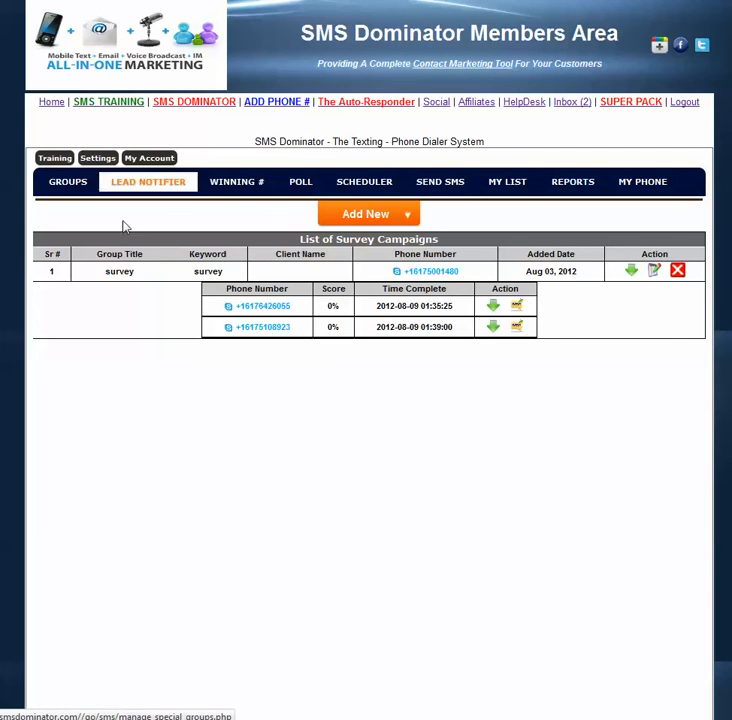
{"action": "left_click", "coordinate": [132, 217]}
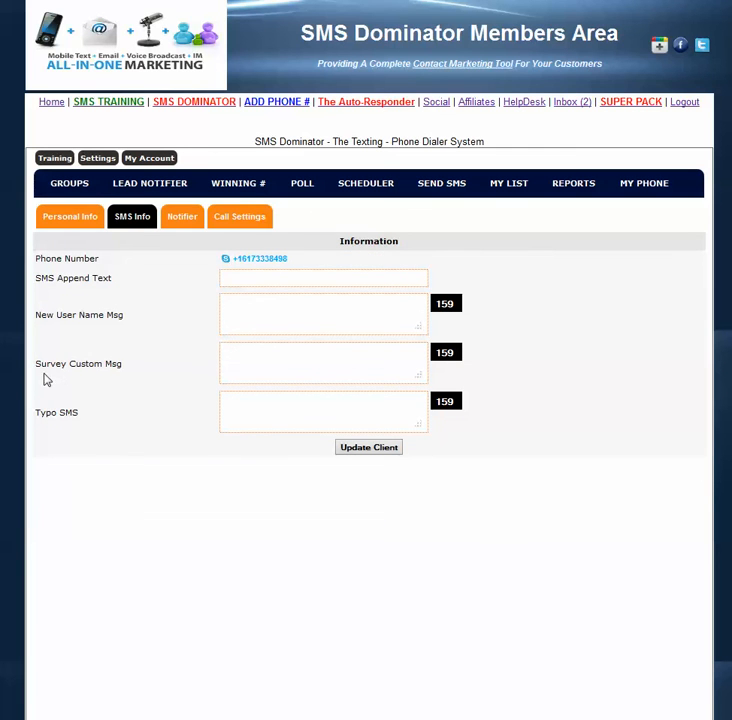
{"action": "left_click_drag", "start_coordinate": [40, 366], "coordinate": [113, 372]}
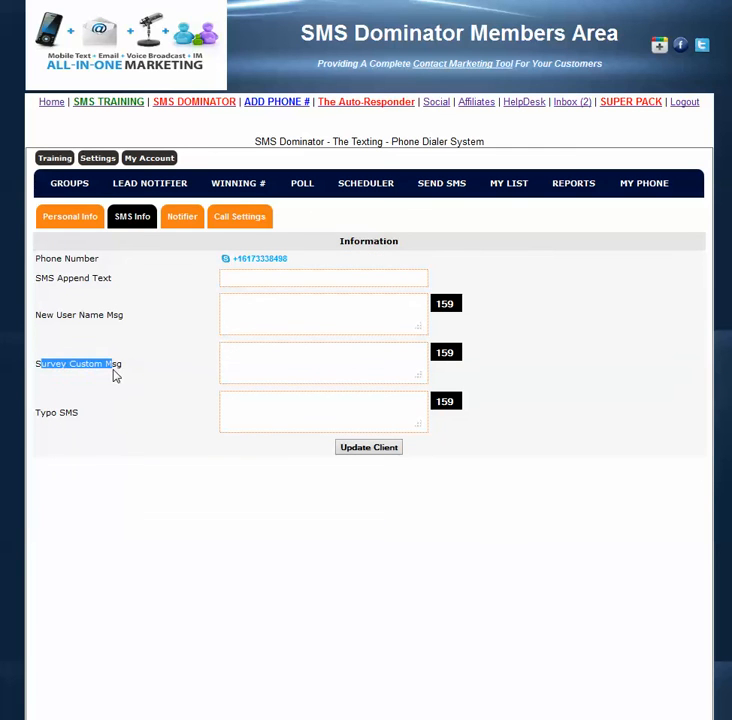
{"action": "left_click", "coordinate": [258, 357]}
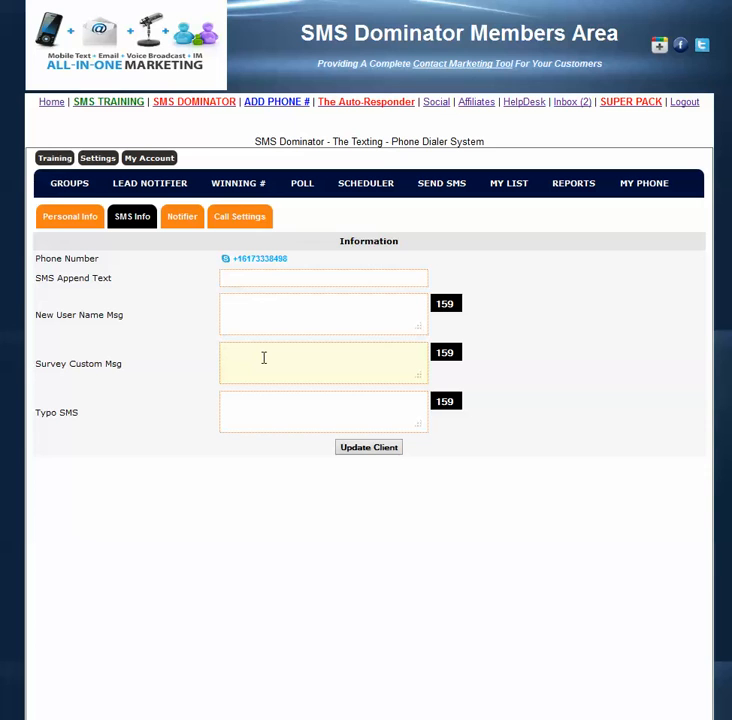
{"action": "type", "text": "ould you like to be added to o"}
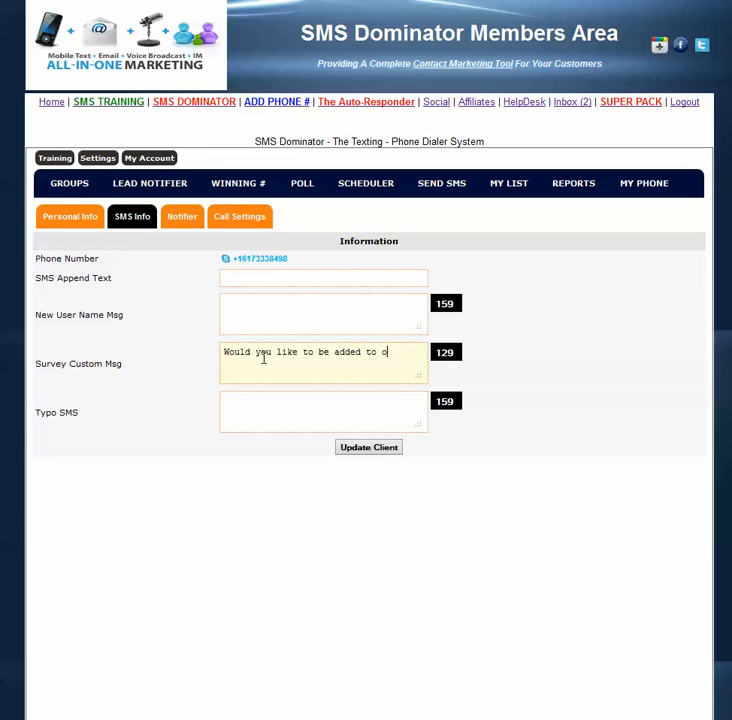
{"action": "type", "text": "IP group?"}
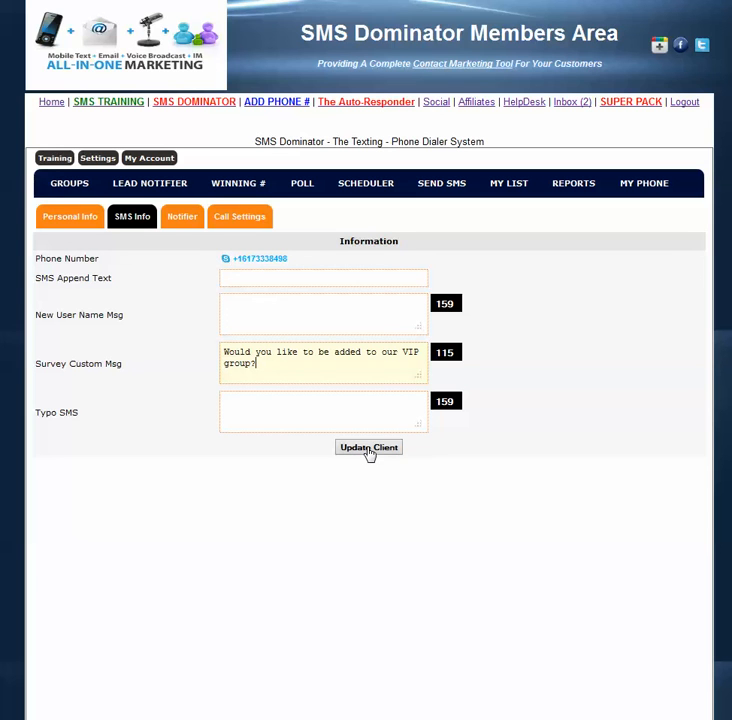
{"action": "left_click", "coordinate": [369, 448]}
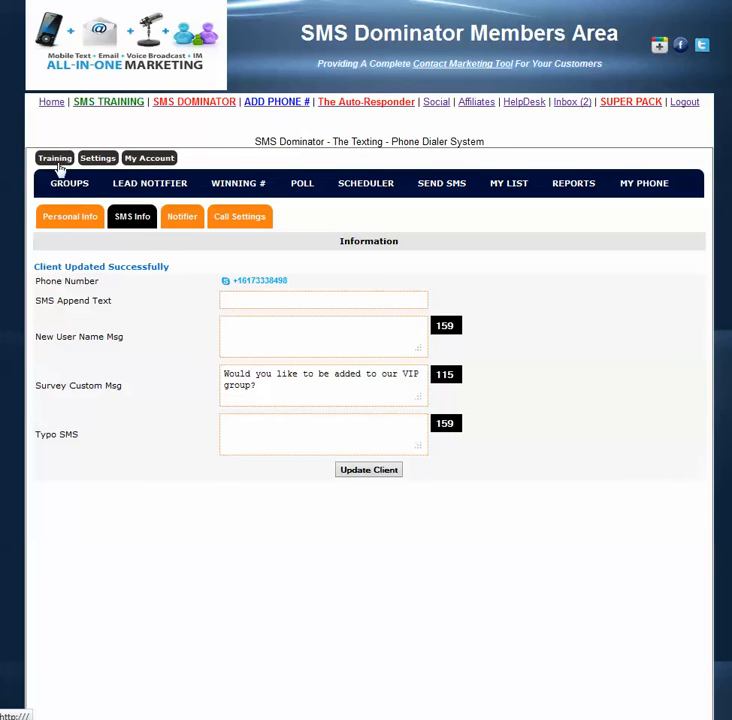
Reopen the survey campaign's respondent list, start sending the custom message to the first respondent and cancel the send
{"action": "mouse_move", "coordinate": [71, 190]}
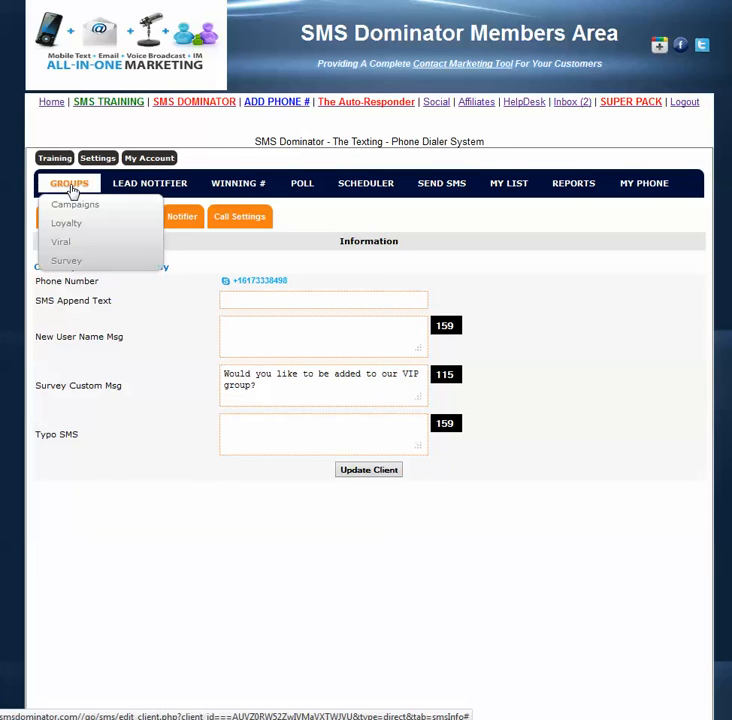
{"action": "left_click", "coordinate": [66, 262]}
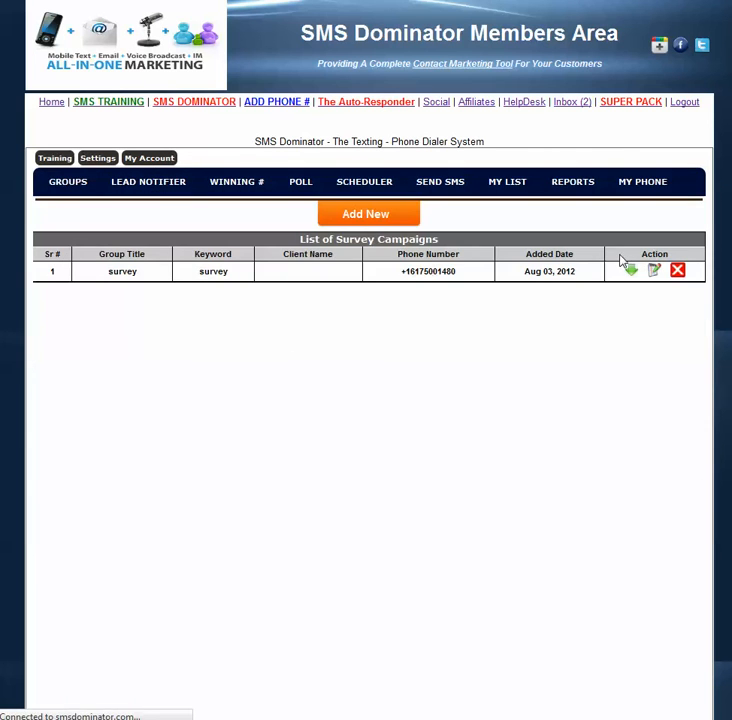
{"action": "left_click", "coordinate": [630, 272]}
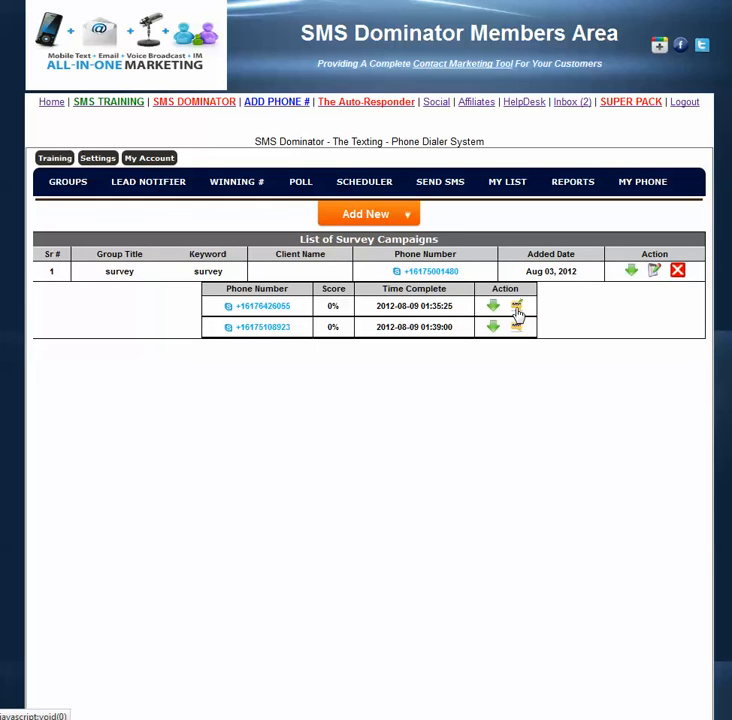
{"action": "left_click", "coordinate": [518, 308]}
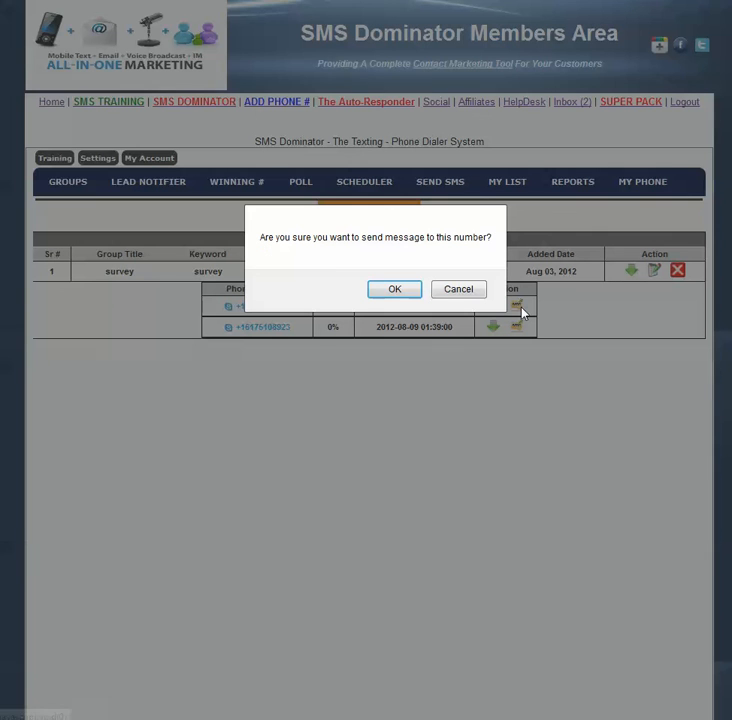
{"action": "left_click", "coordinate": [470, 295]}
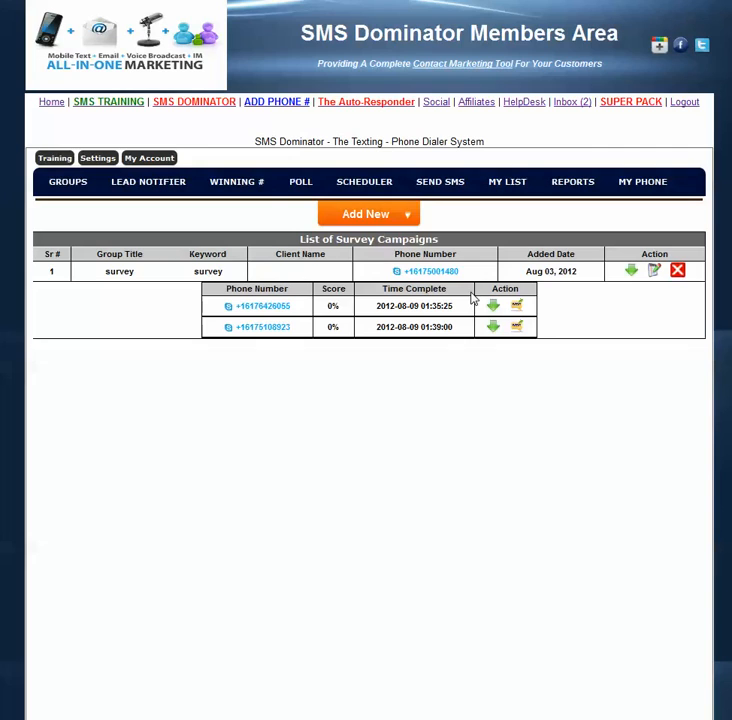